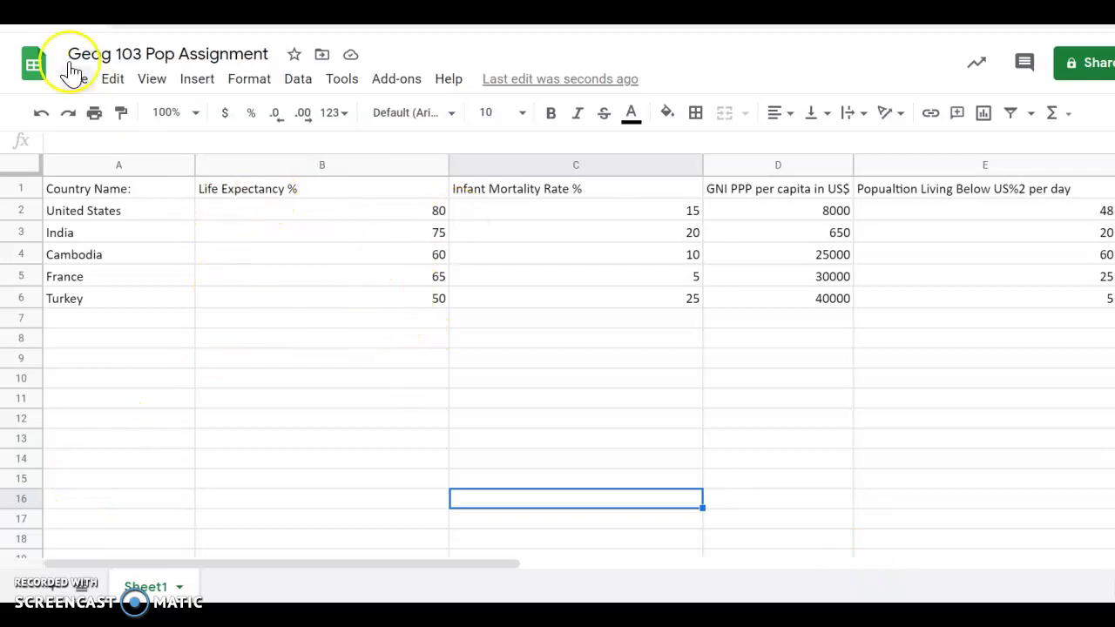
Step: Insert a chart of life expectancy by country from cells A1:B6
click(135, 189)
drag(193, 199, 256, 224)
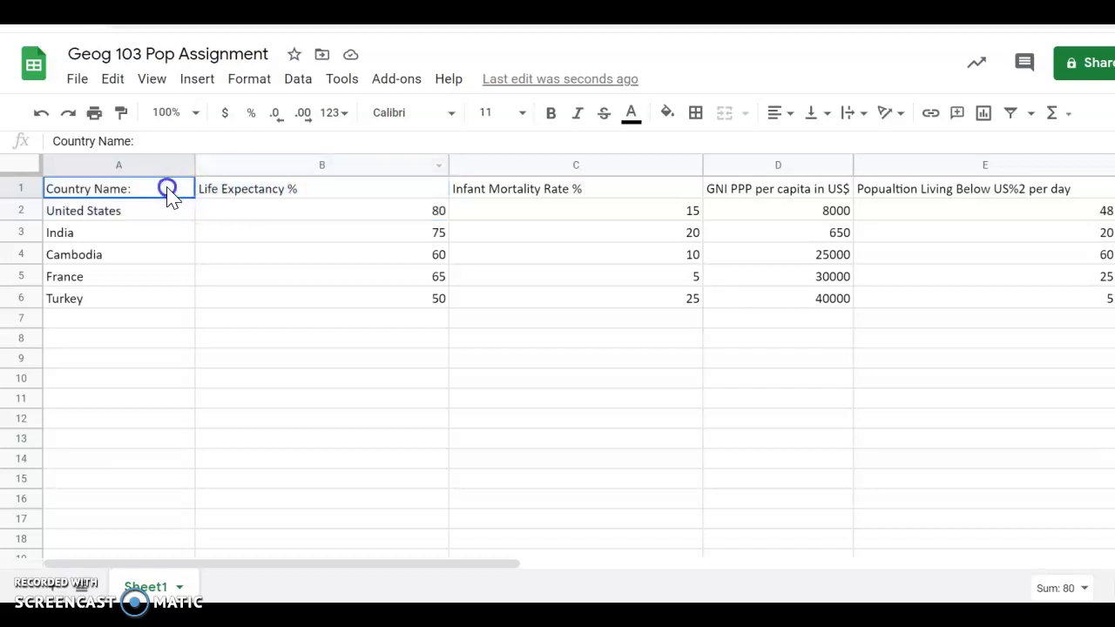
drag(175, 193, 248, 311)
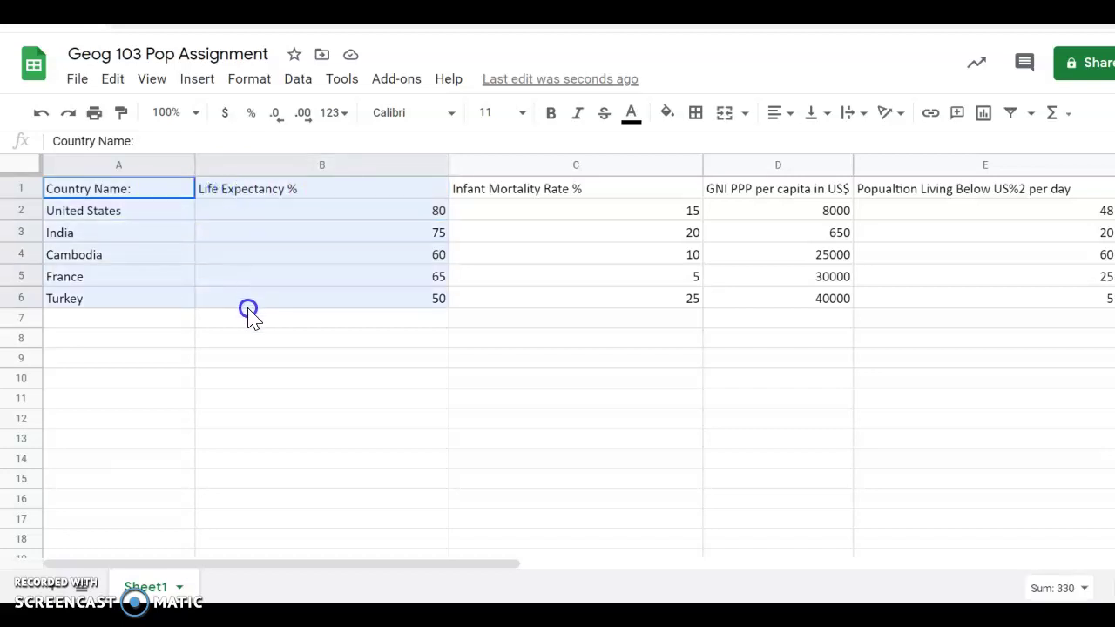
drag(248, 312, 249, 306)
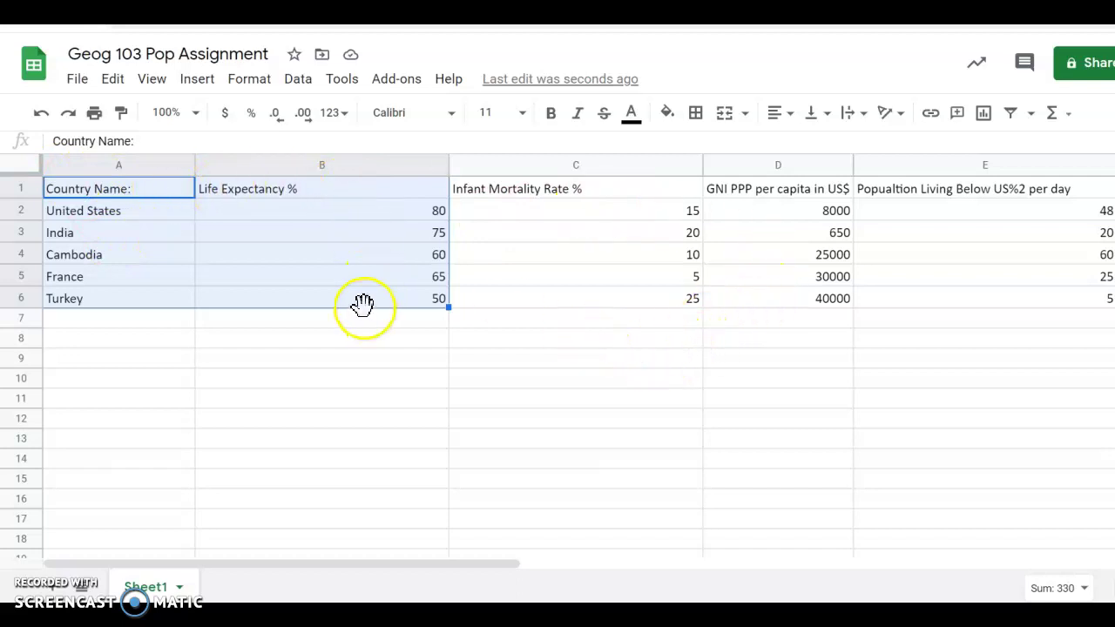
click(198, 87)
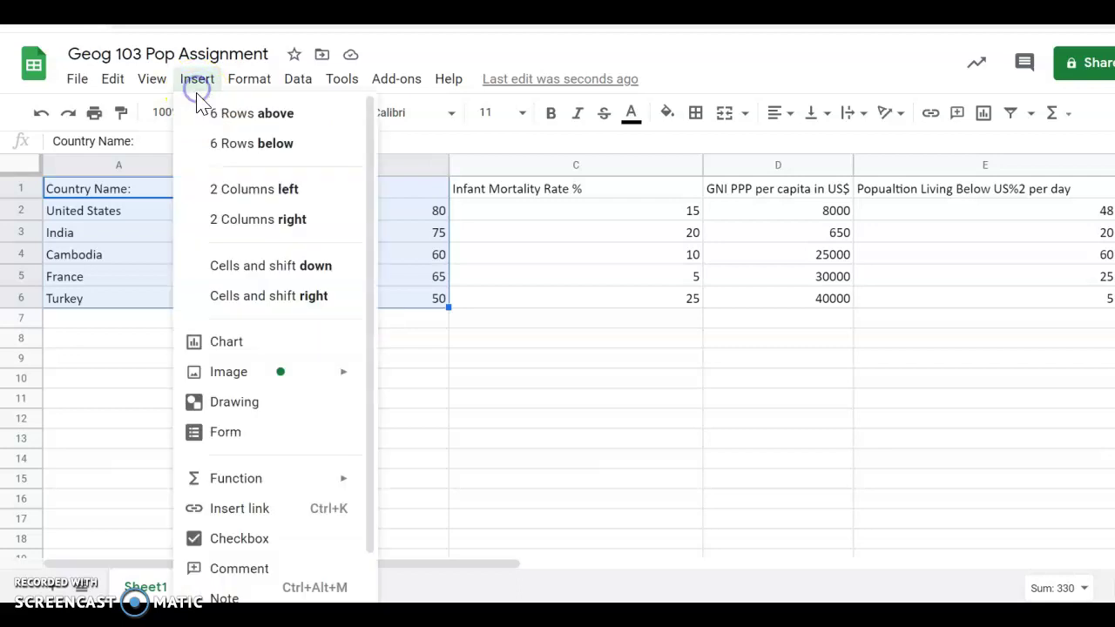
click(233, 344)
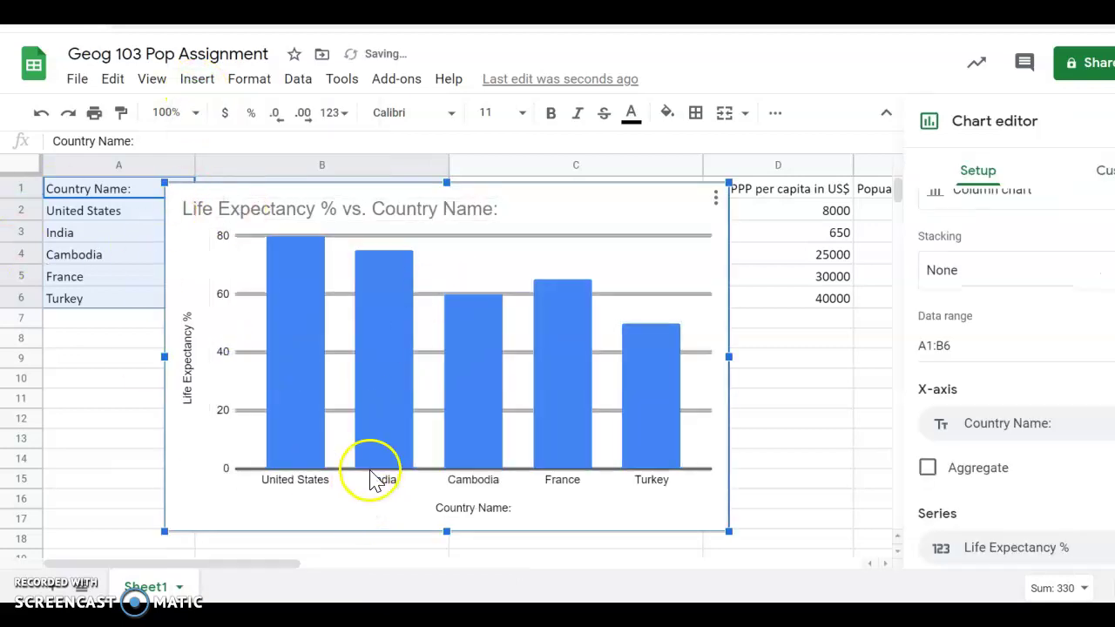
Step: Shorten the chart title to "Life Expectancy"
click(272, 208)
click(504, 211)
click(470, 214)
click(503, 211)
key(BackSpace)
triple_click(501, 210)
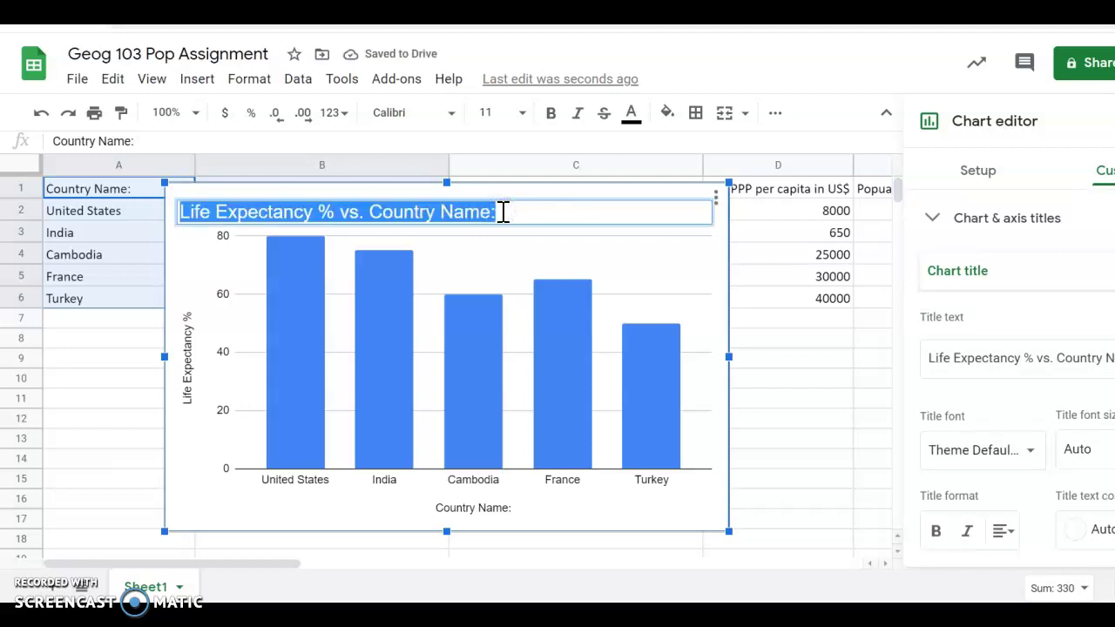
click(1026, 357)
drag(1026, 357, 1114, 358)
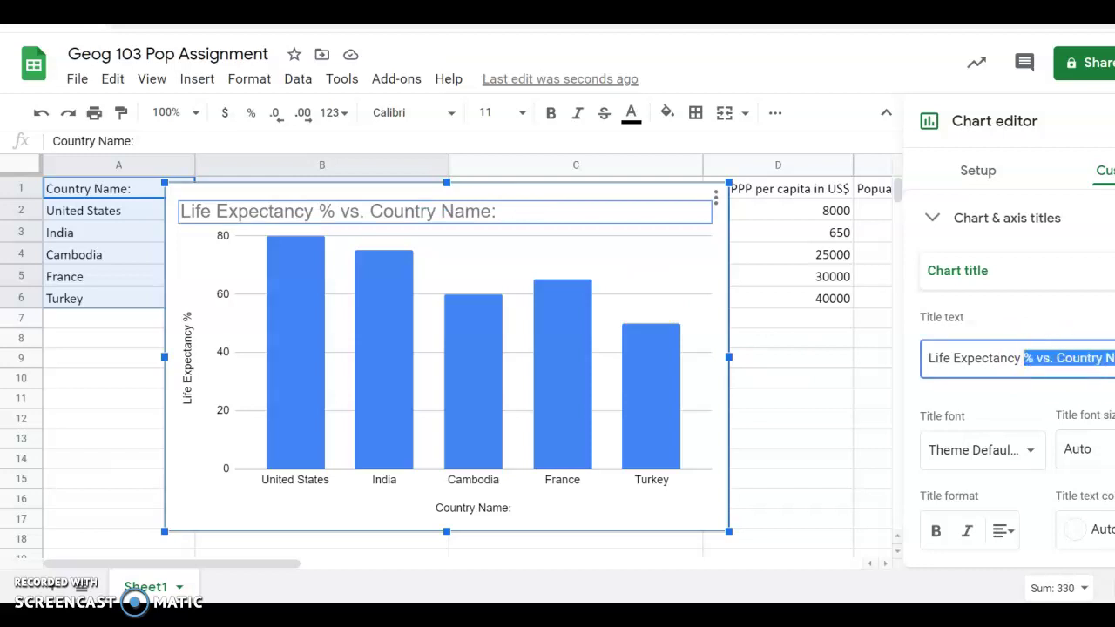
key(BackSpace)
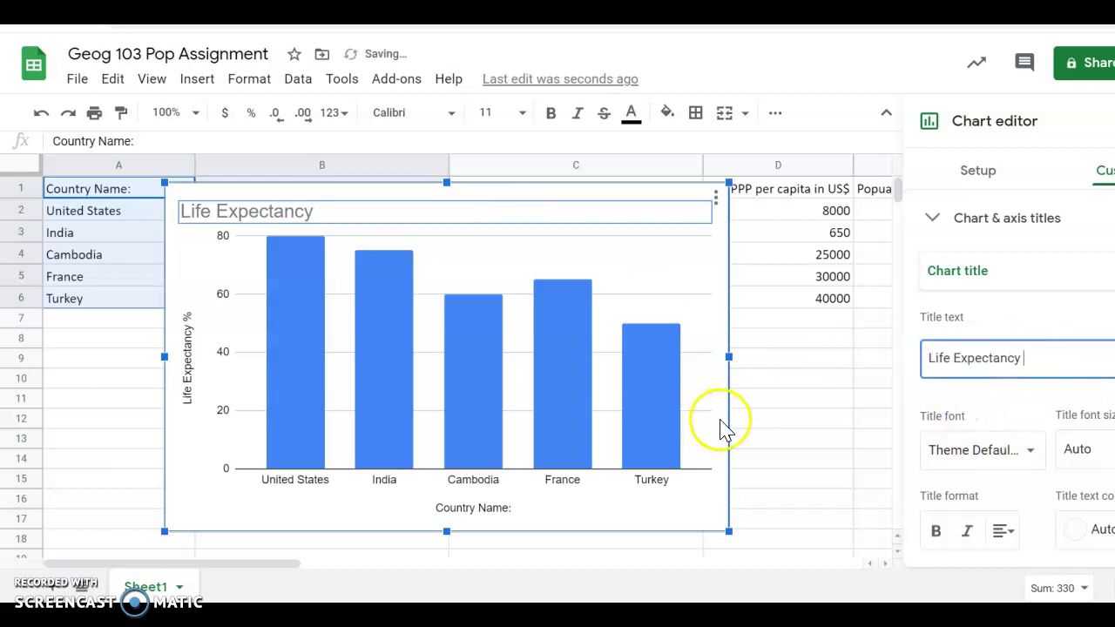
click(704, 257)
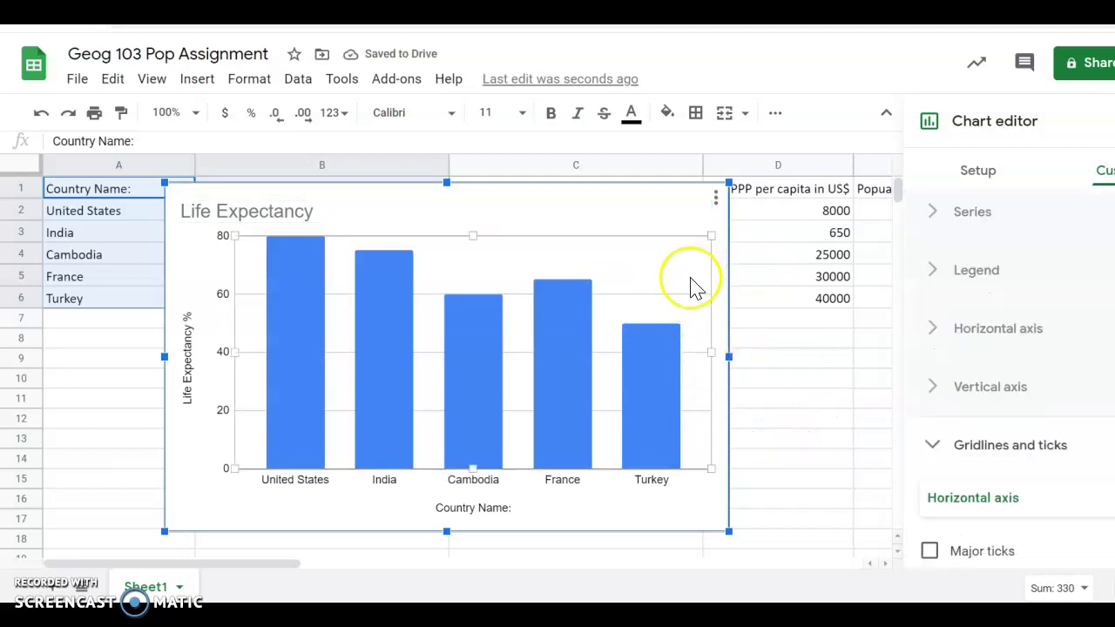
Step: Center the Life Expectancy chart title and make it bold
click(303, 216)
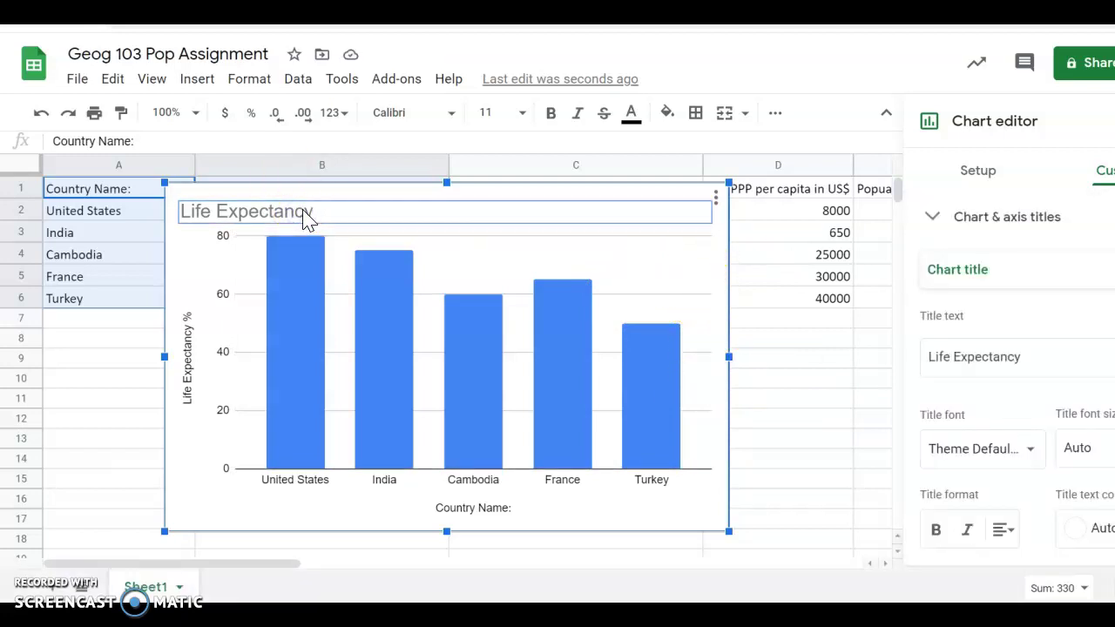
scroll(1067, 446, down, 2)
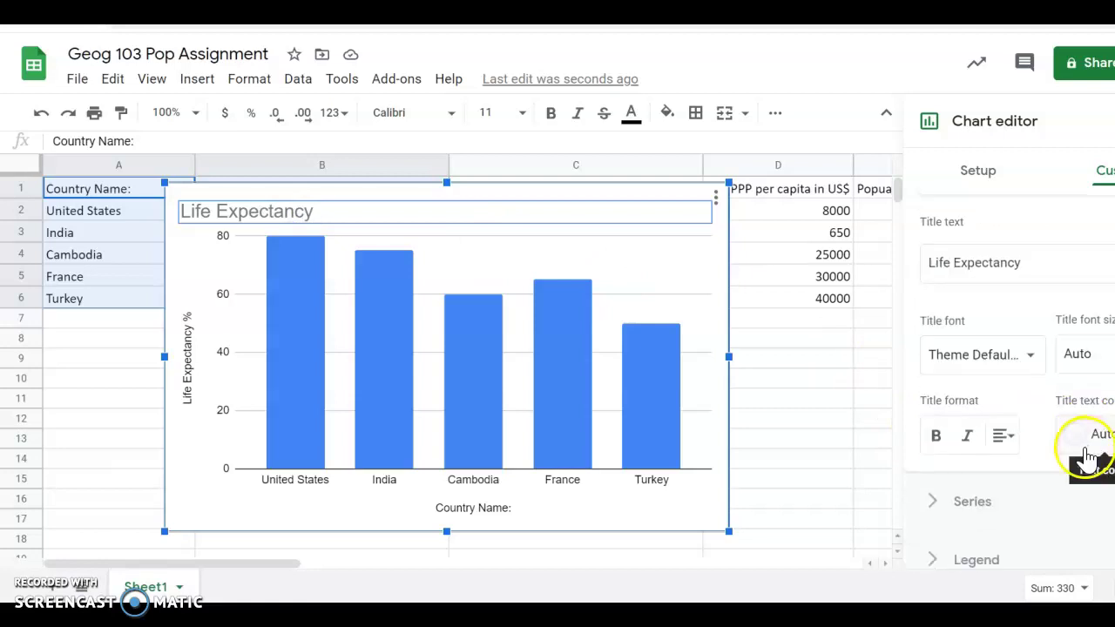
scroll(1084, 451, up, 2)
click(1008, 531)
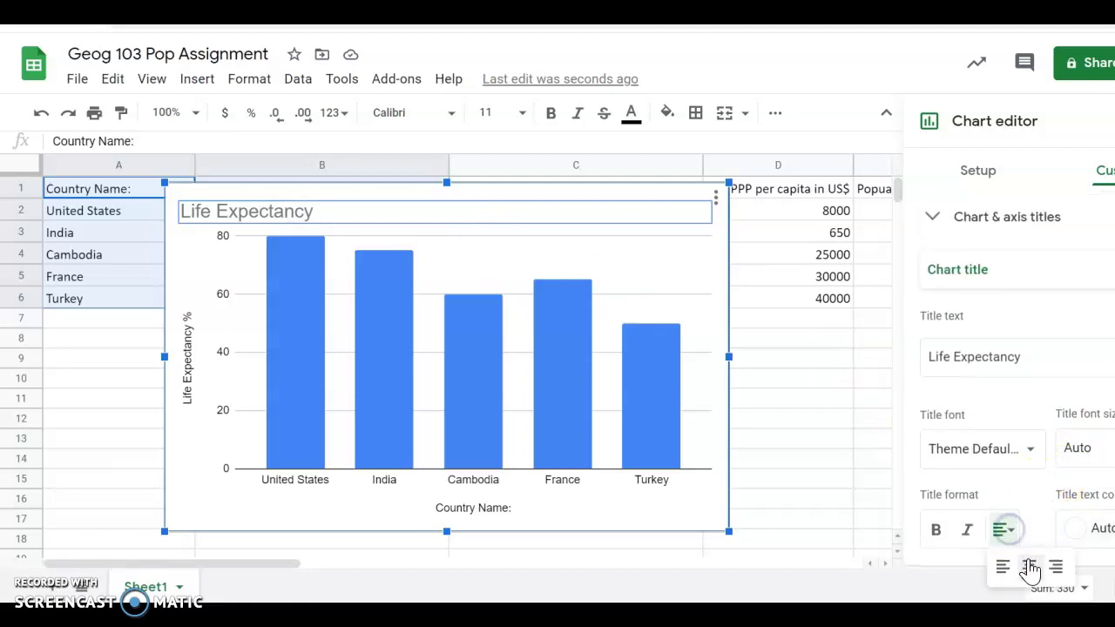
click(1029, 566)
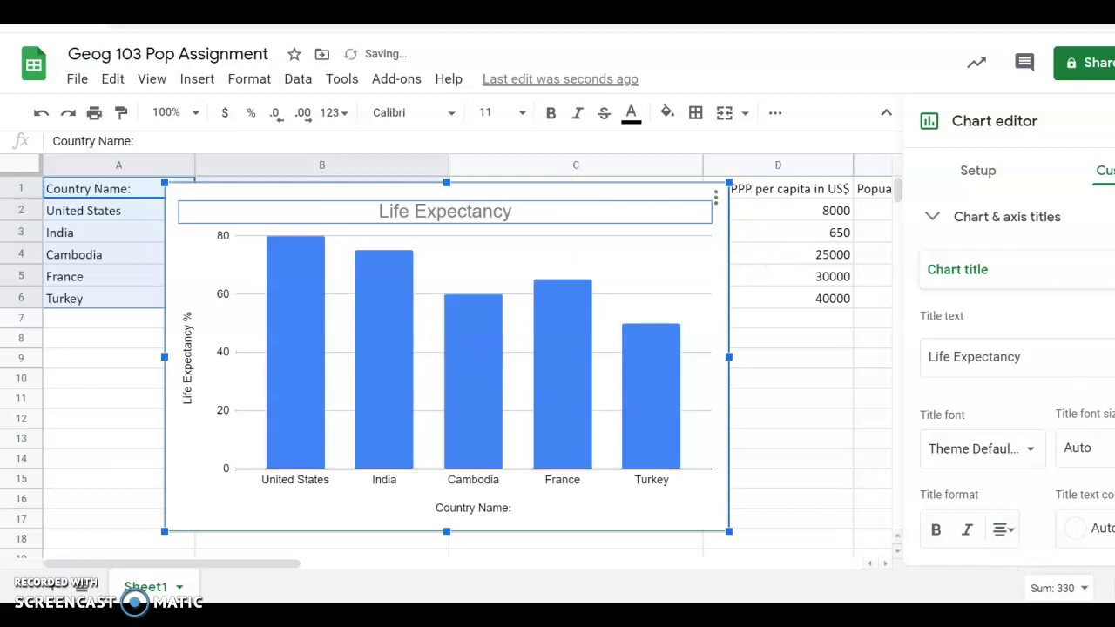
click(935, 530)
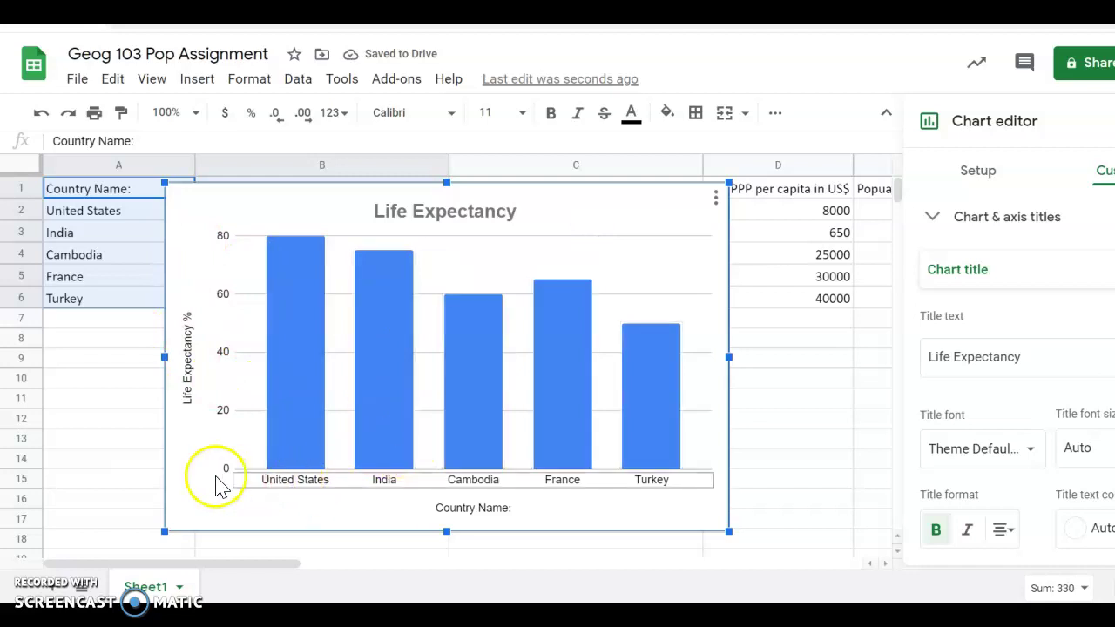
Step: Copy the finished Life Expectancy chart to the clipboard
right_click(225, 503)
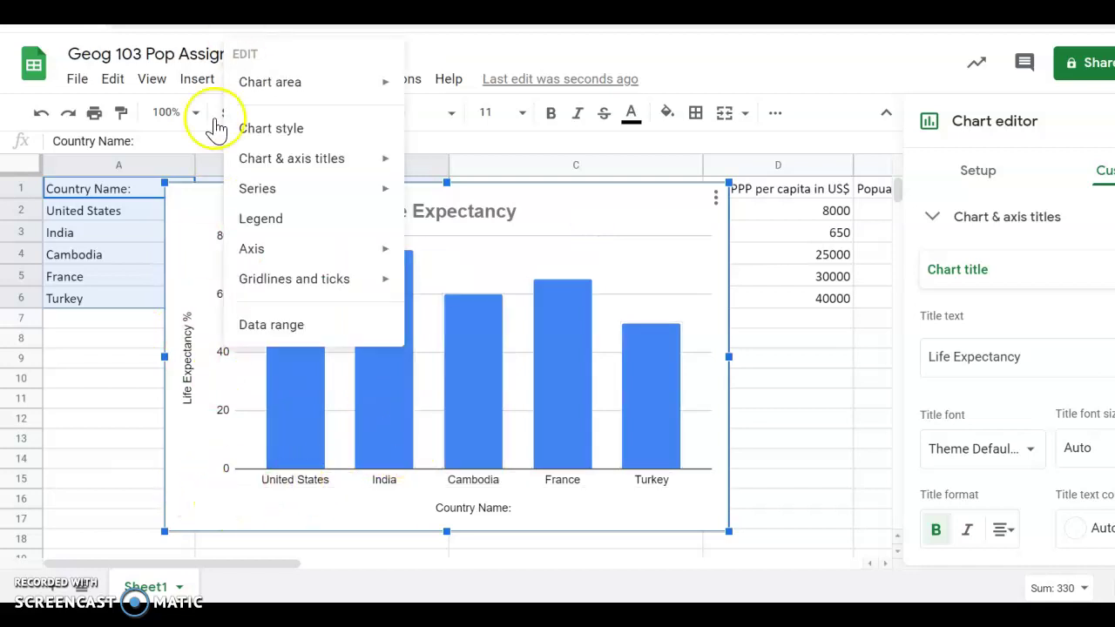
click(113, 80)
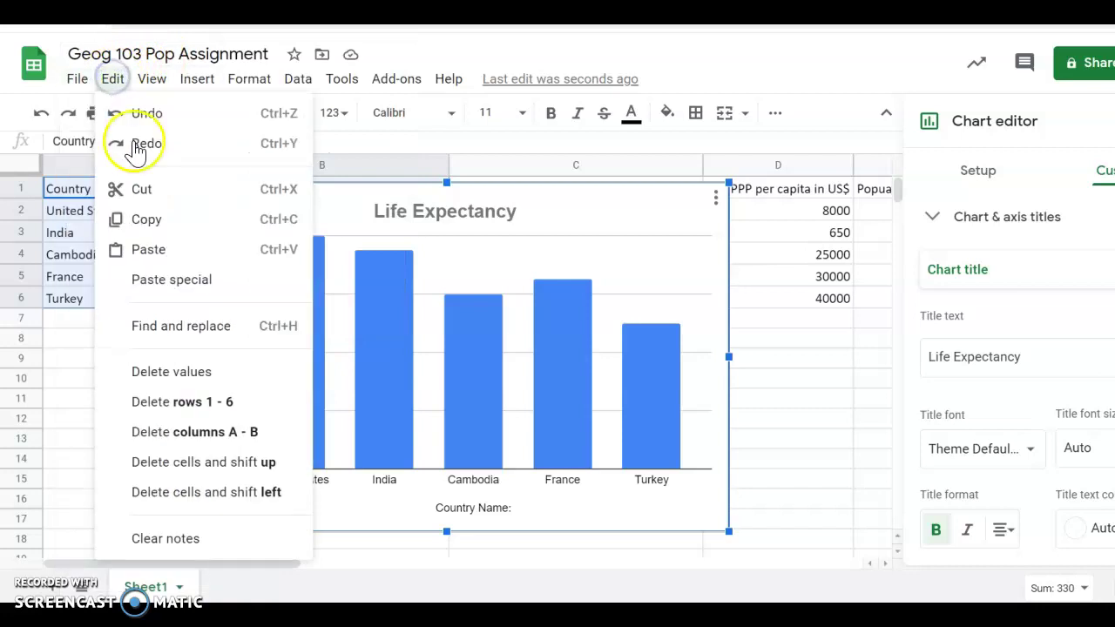
click(148, 221)
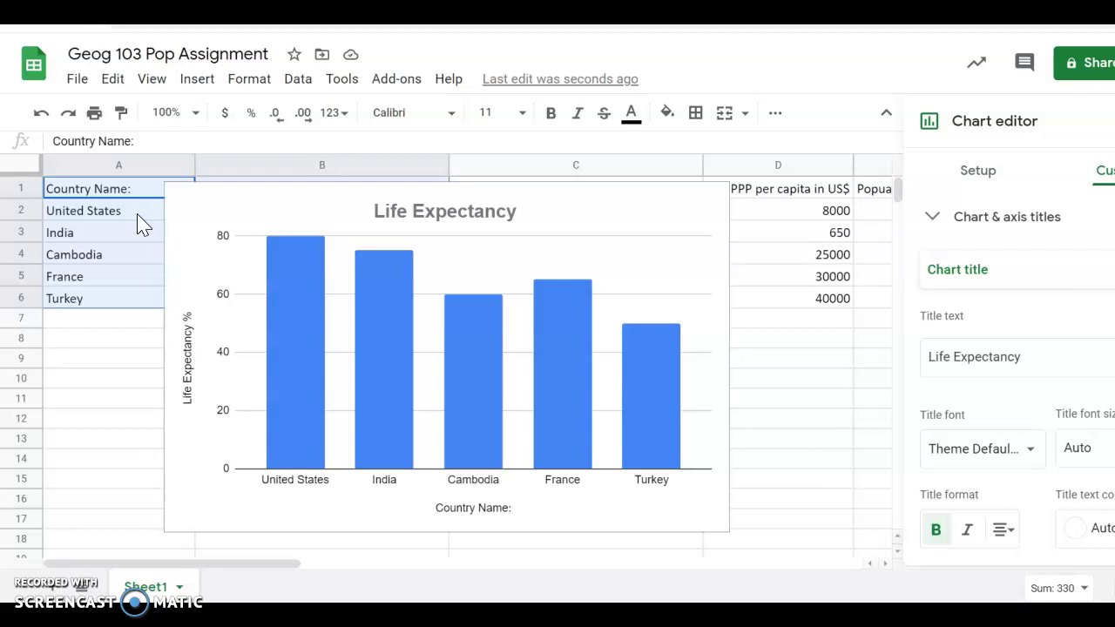
Step: Delete the Life Expectancy chart from the sheet
click(699, 211)
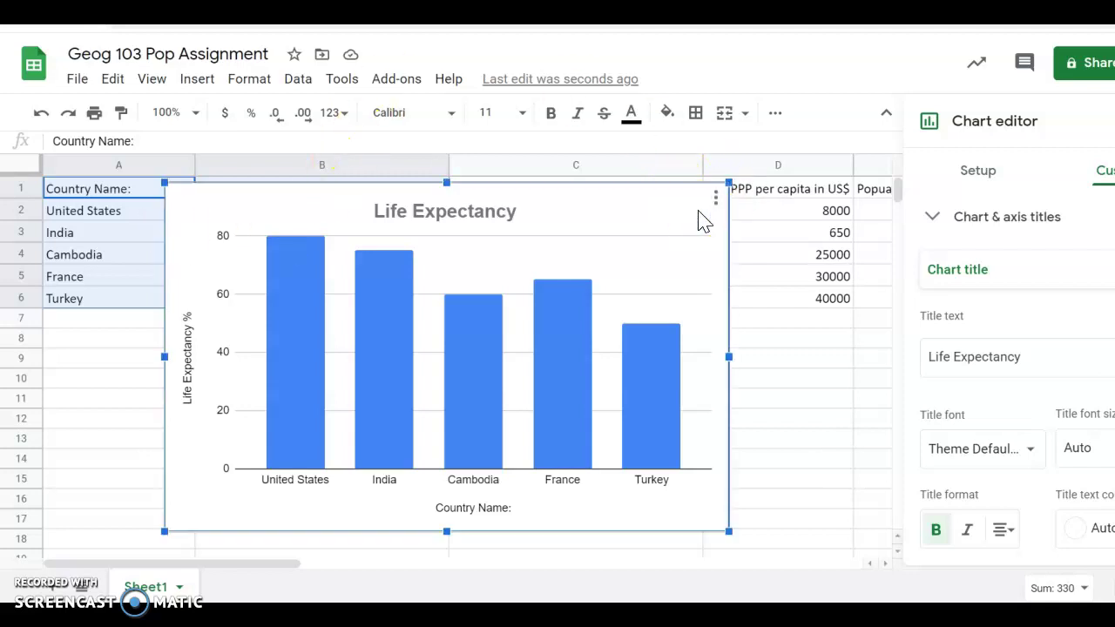
key(Delete)
click(475, 376)
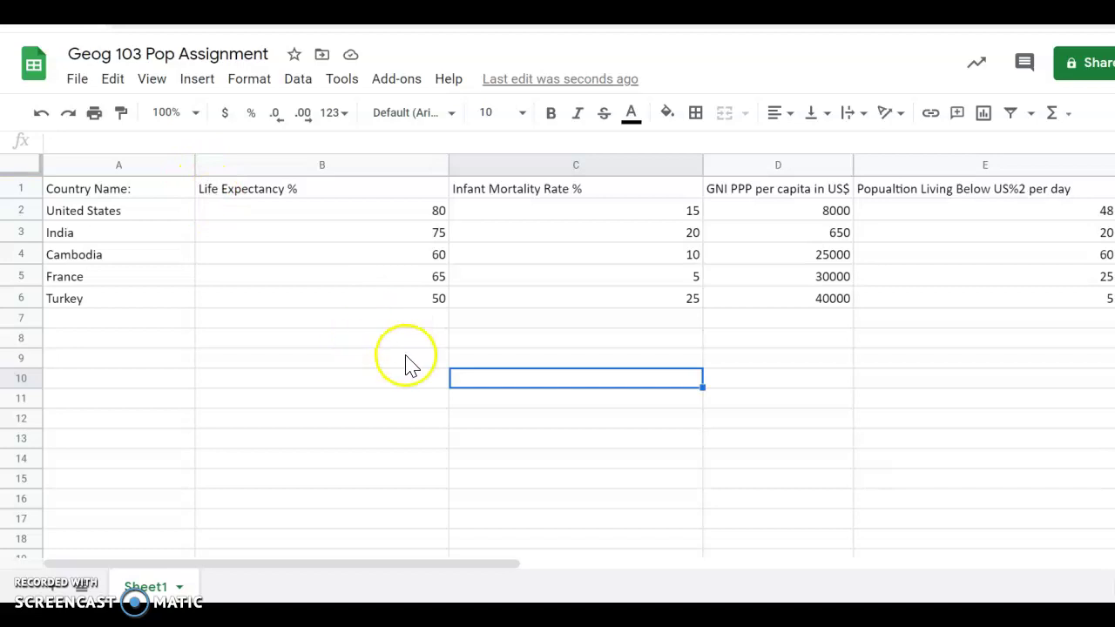
Step: Copy the Life Expectancy % column and paste it after the last data column of the table
click(377, 341)
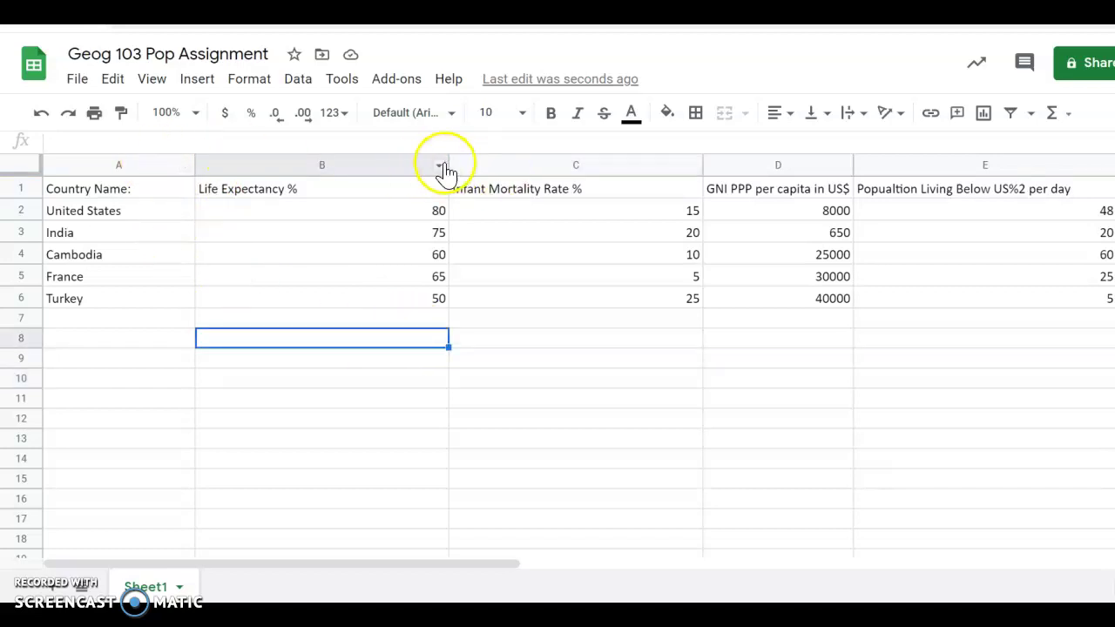
click(351, 164)
right_click(348, 160)
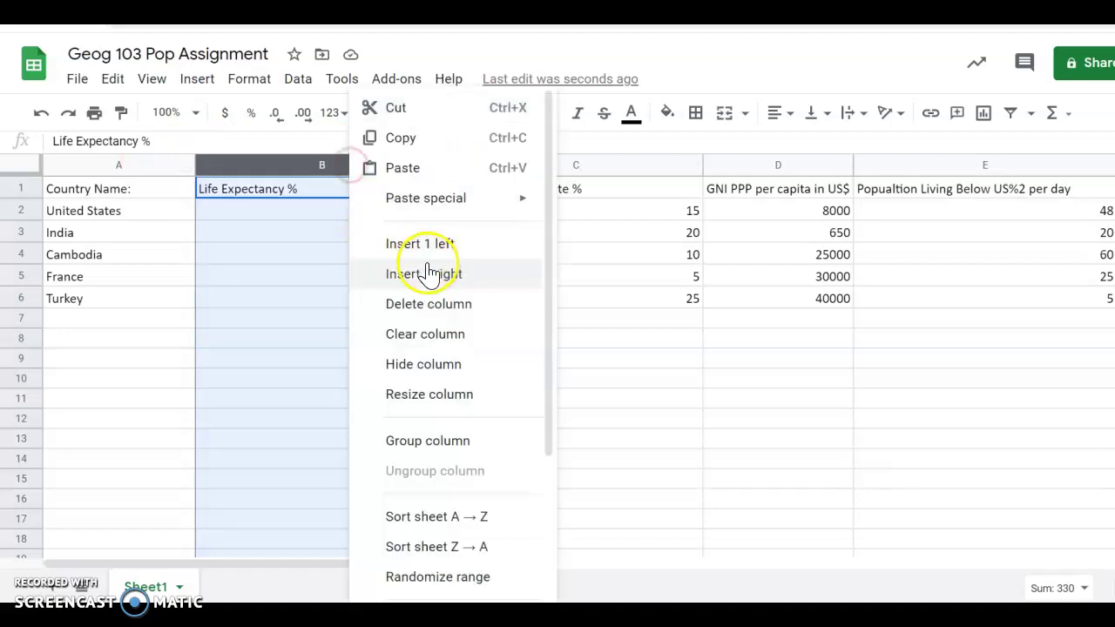
click(404, 133)
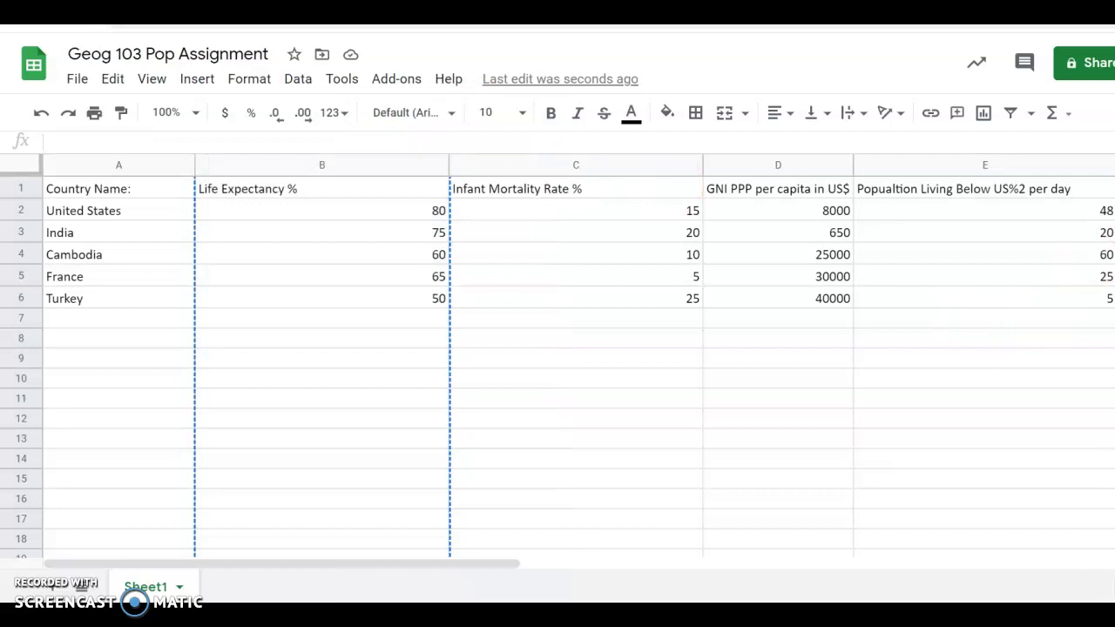
Step: Delete the original Life Expectancy % column B so the infant mortality data sits beside the country names
click(348, 165)
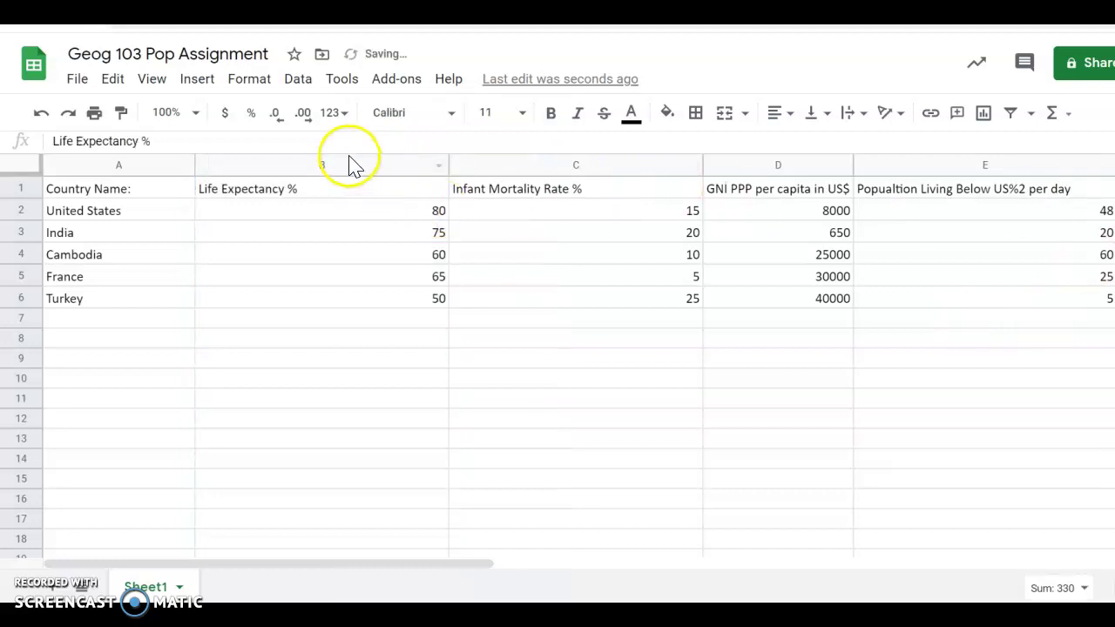
right_click(345, 155)
right_click(324, 168)
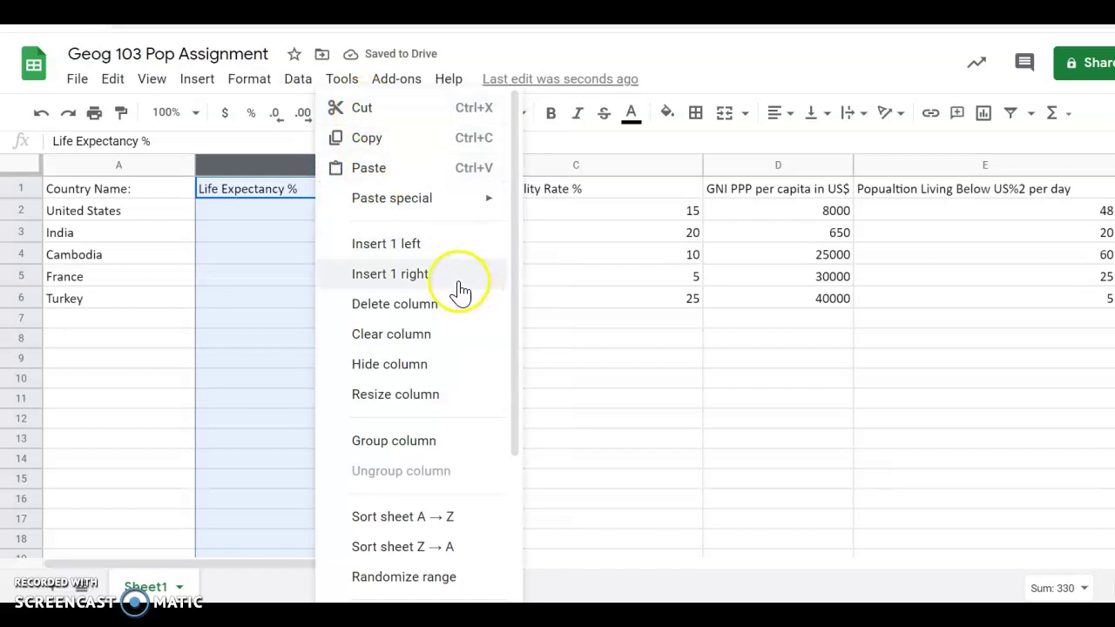
click(424, 304)
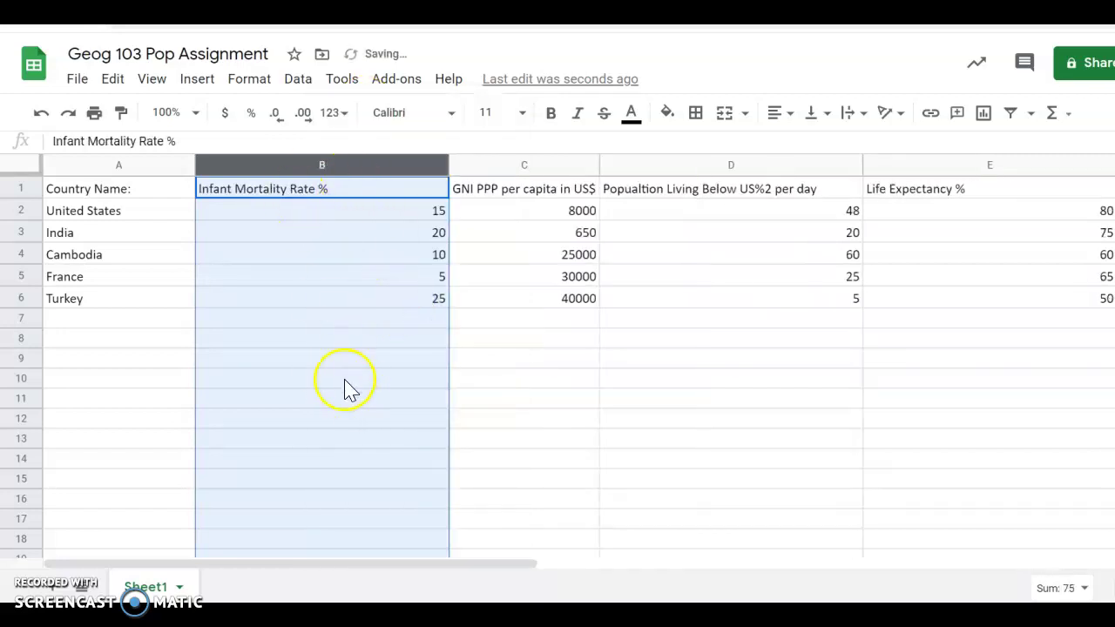
click(331, 388)
drag(144, 164, 322, 225)
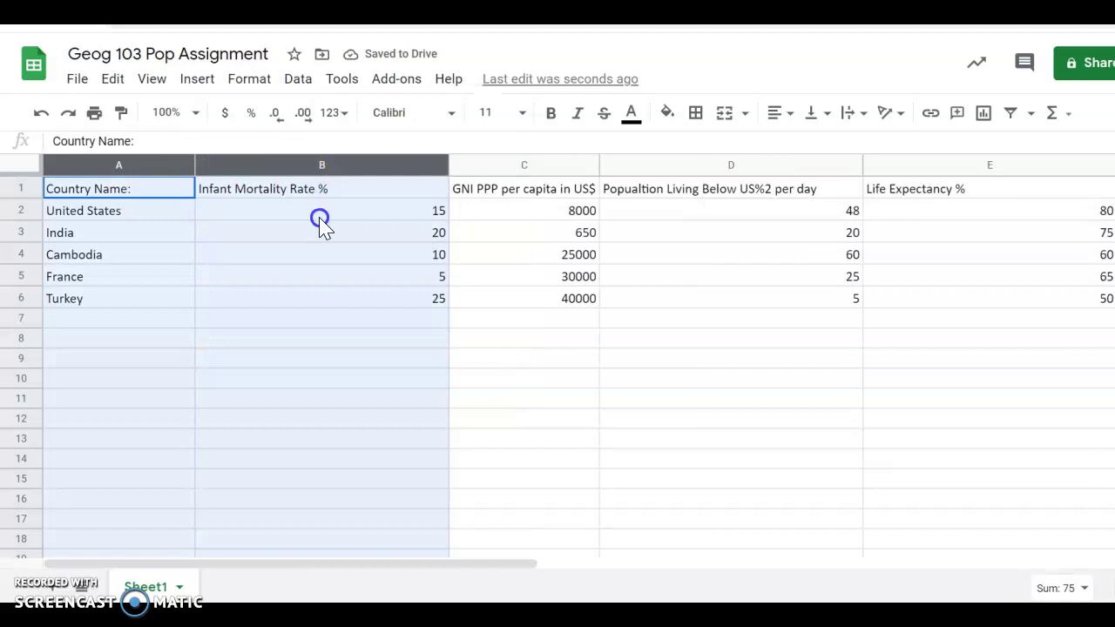
click(182, 81)
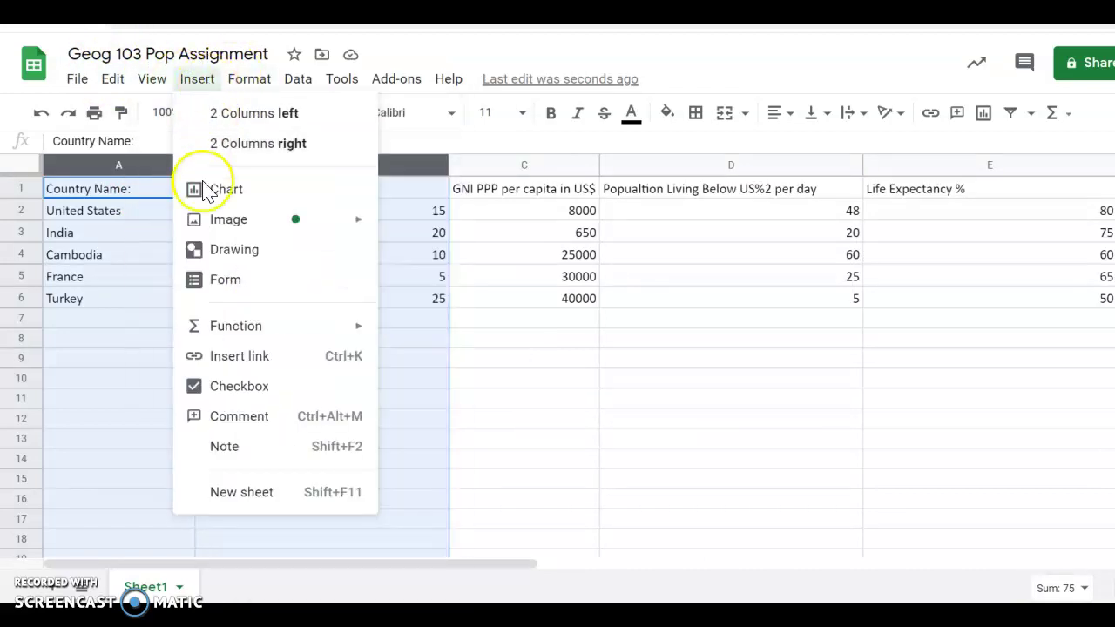
click(224, 194)
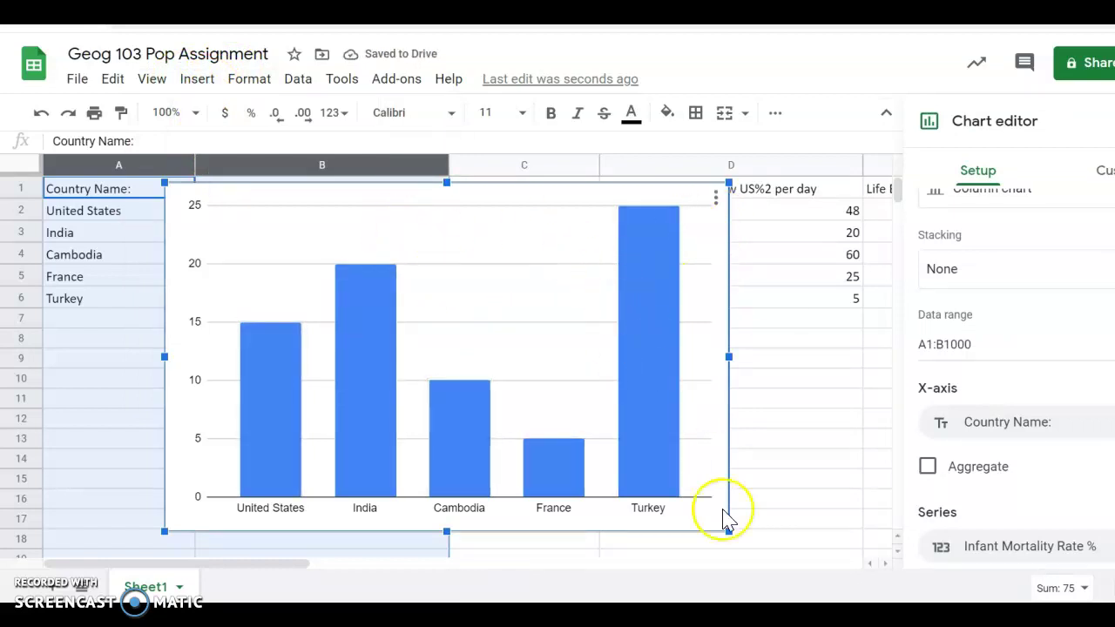
click(694, 525)
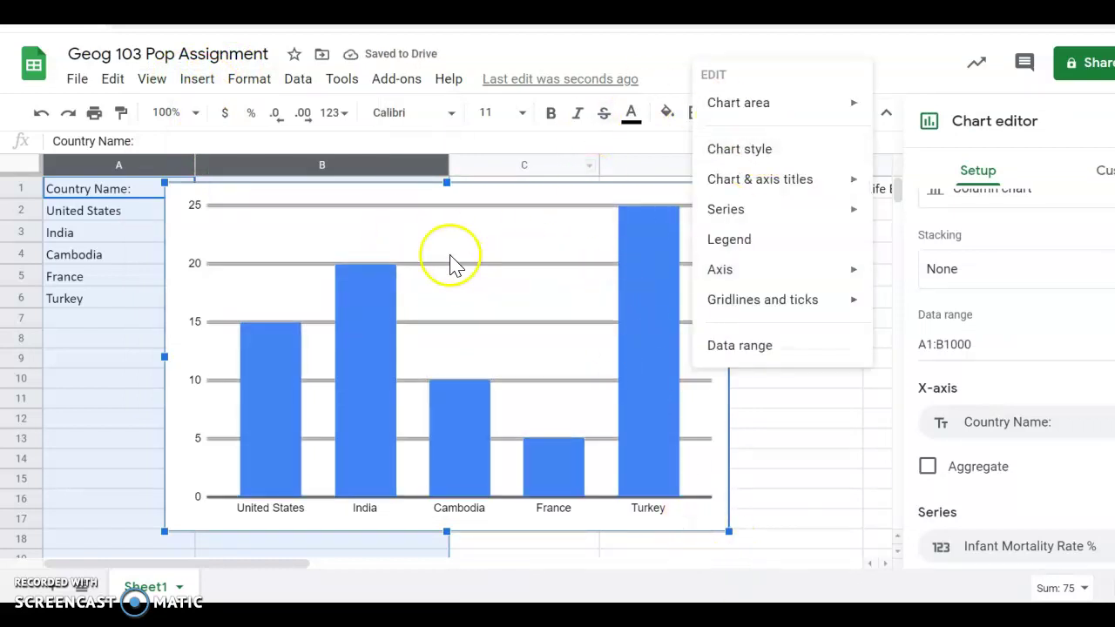
click(508, 211)
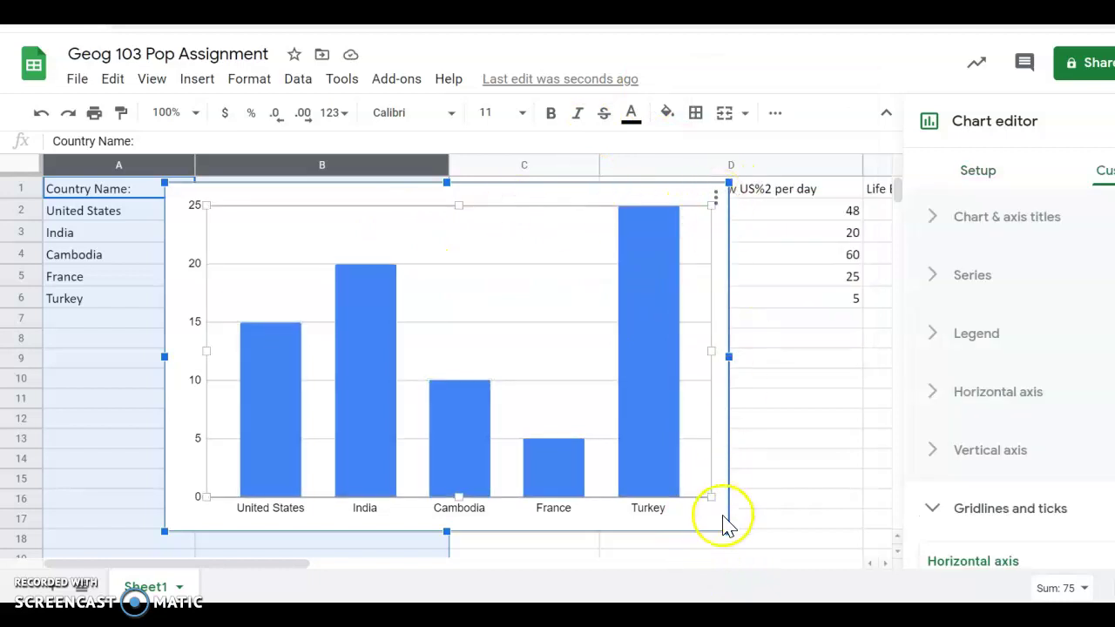
click(710, 525)
key(Delete)
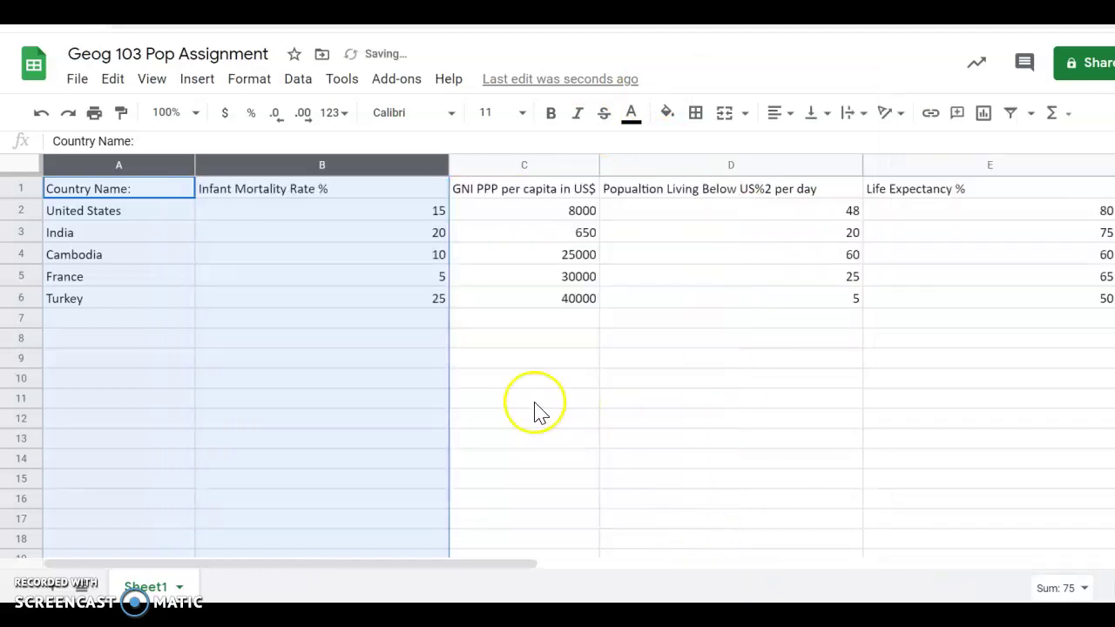
click(621, 462)
Step: Insert a chart of infant mortality rate by country from cells A1:B6
drag(155, 191, 323, 308)
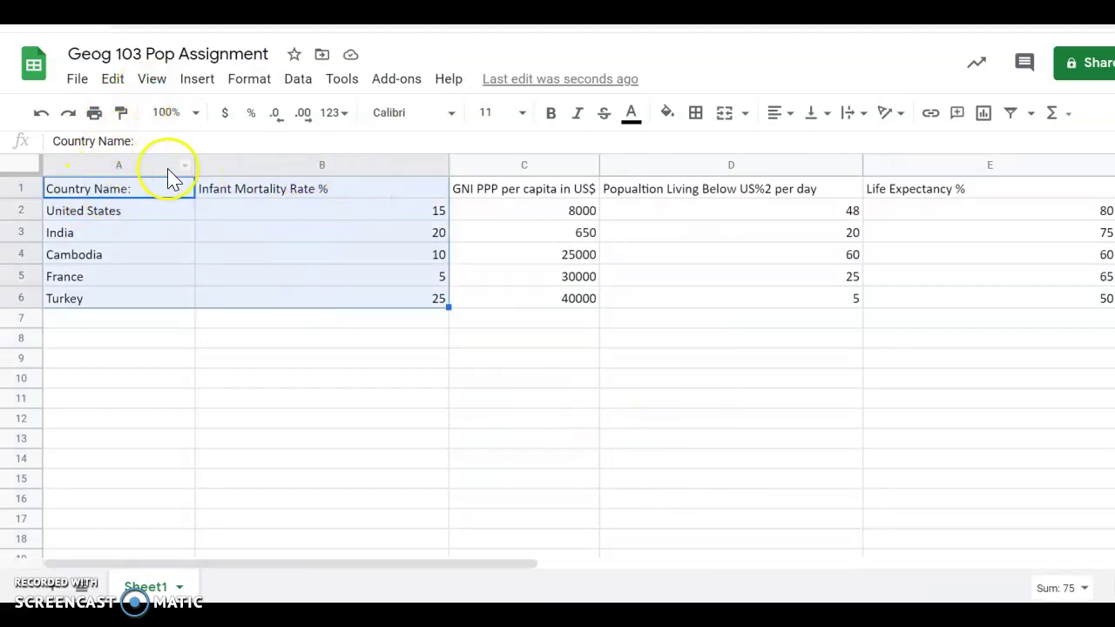
click(196, 80)
click(246, 341)
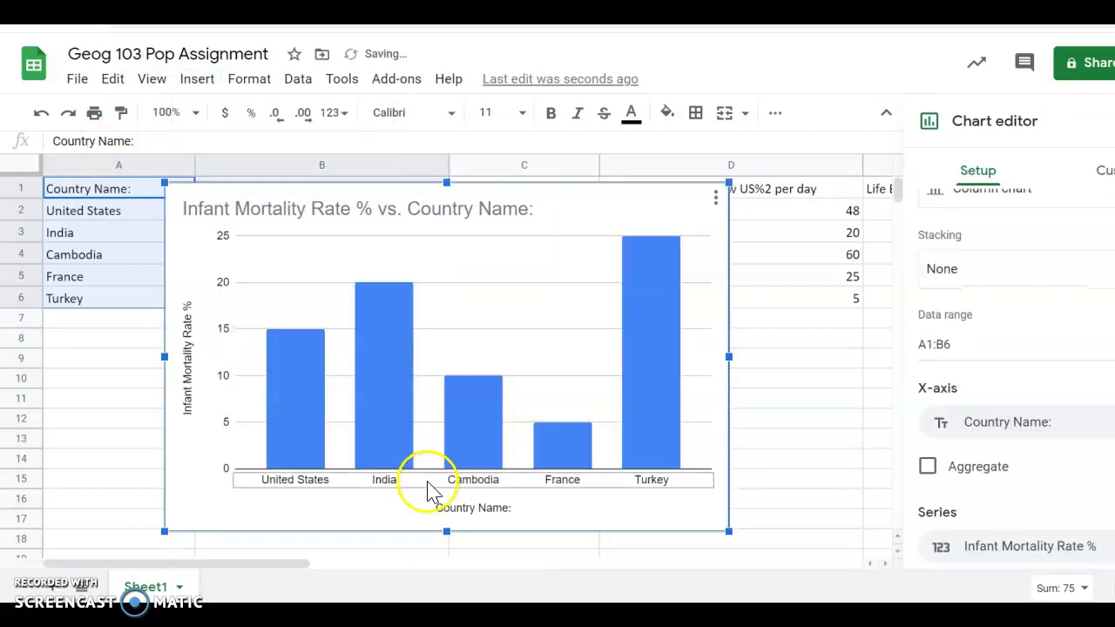
Step: Shorten the chart title to "Infant Mortality Rate" and center it
double_click(377, 209)
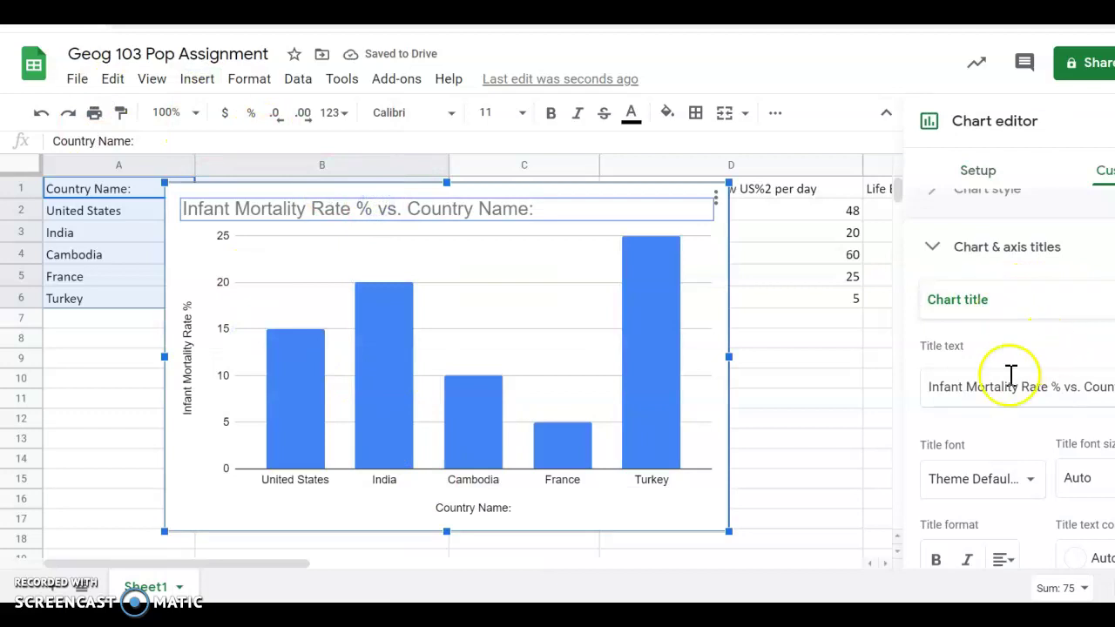
drag(1051, 386, 1114, 388)
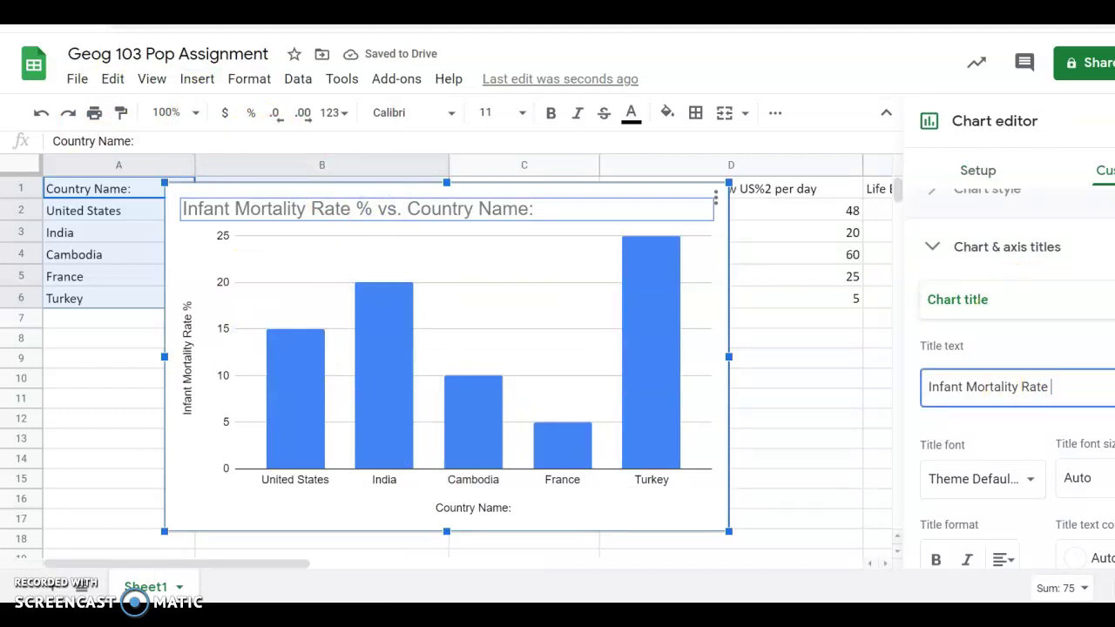
click(1006, 559)
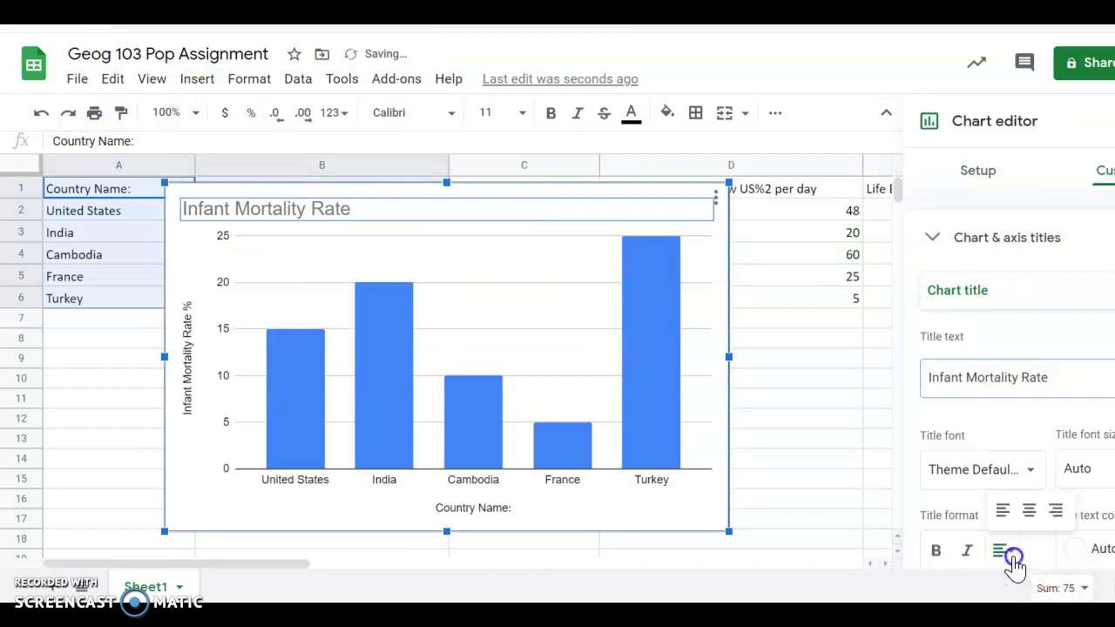
click(1030, 514)
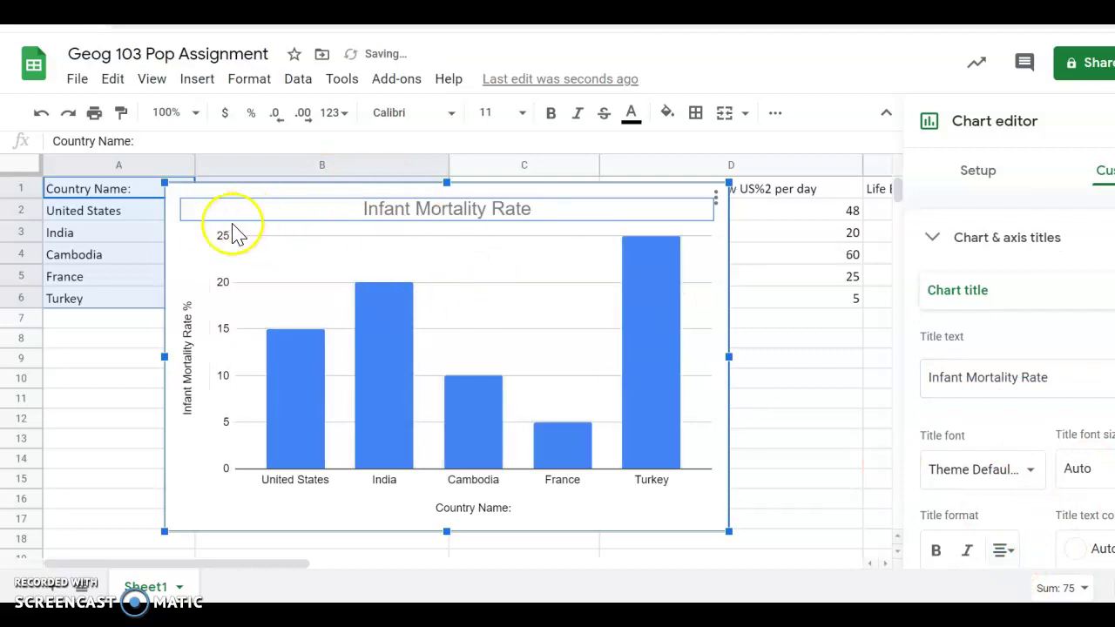
Step: Select the whole Infant Mortality Rate chart
click(183, 235)
right_click(182, 235)
click(112, 79)
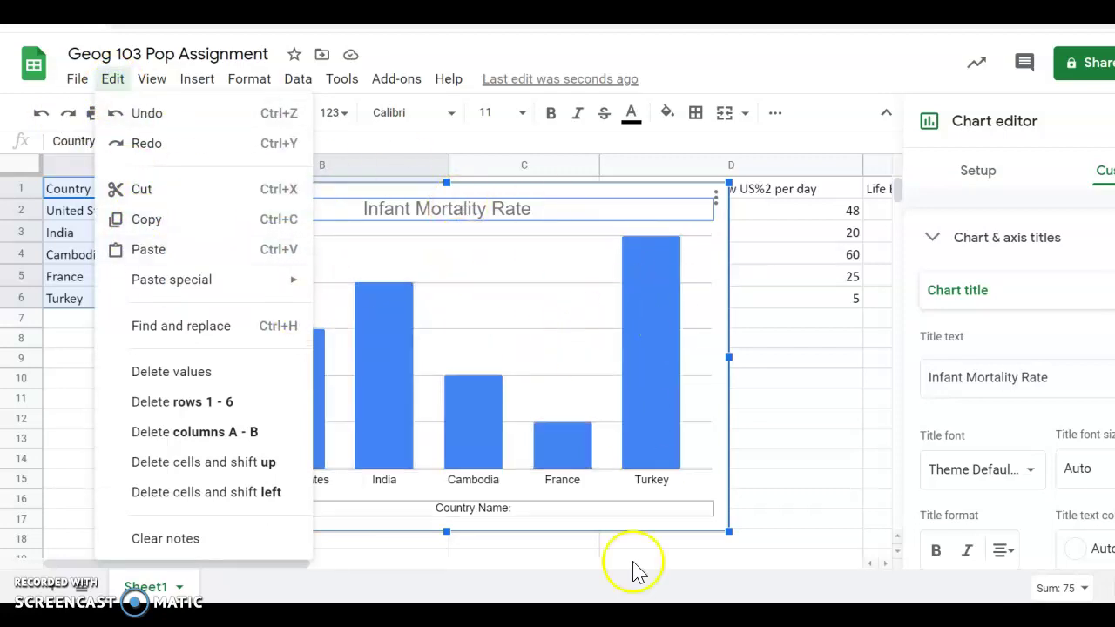
click(702, 539)
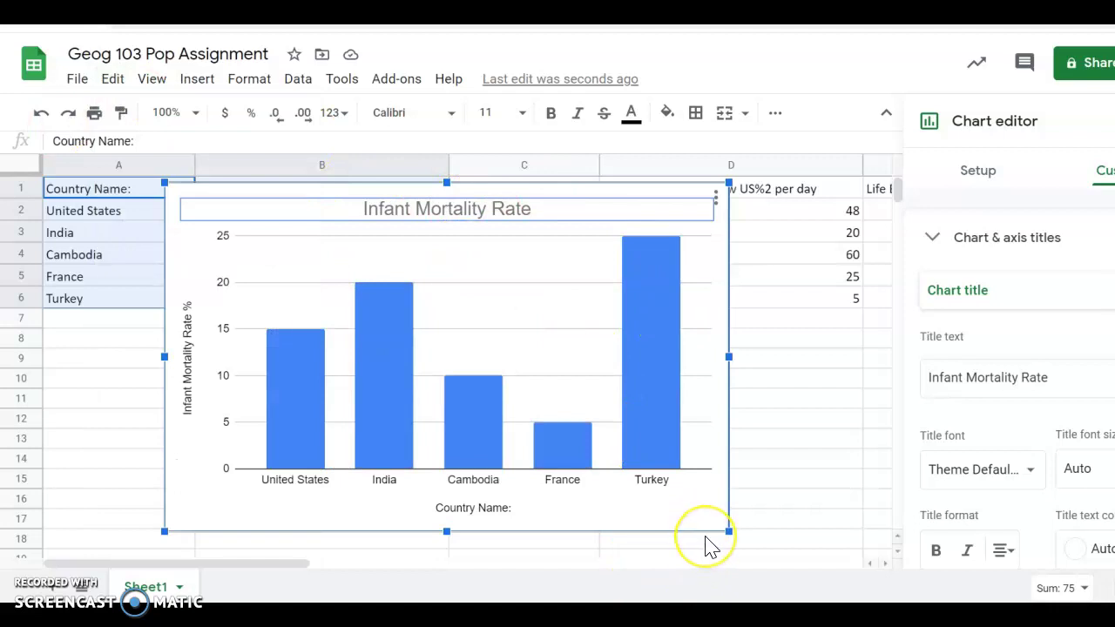
click(706, 520)
click(740, 519)
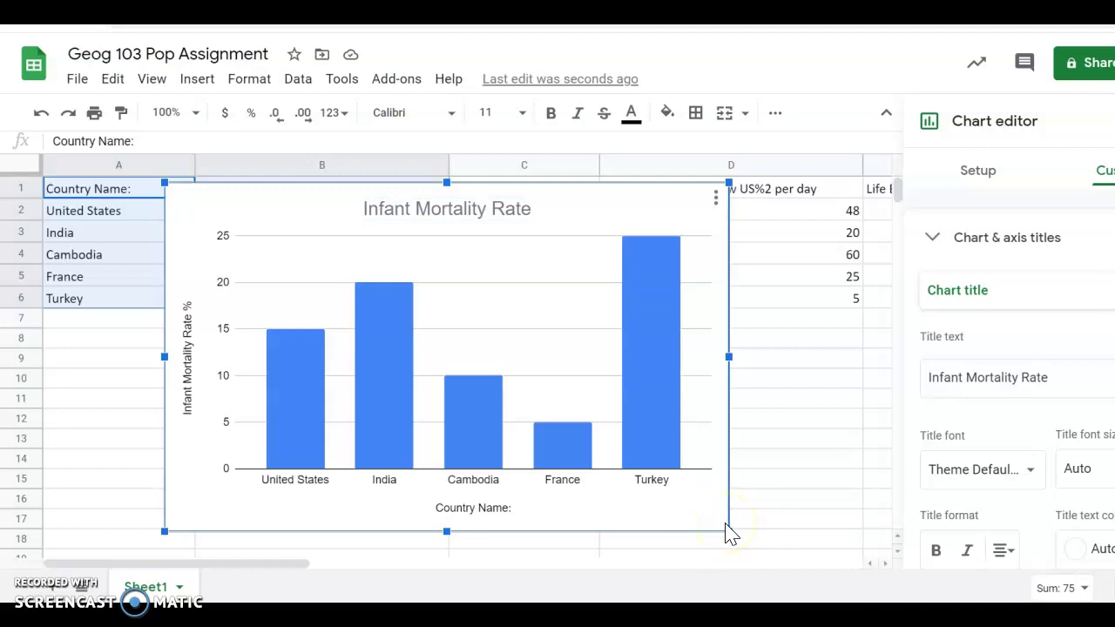